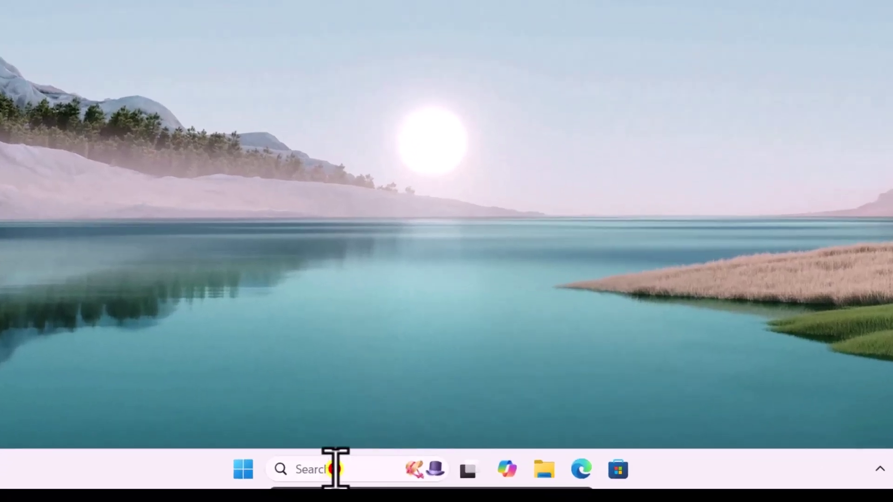
# Launch System Restore from Run, review the 1/28/2025 Windows Update restore point, then close without restoring.
pyautogui.click(334, 469)
pyautogui.write('run')
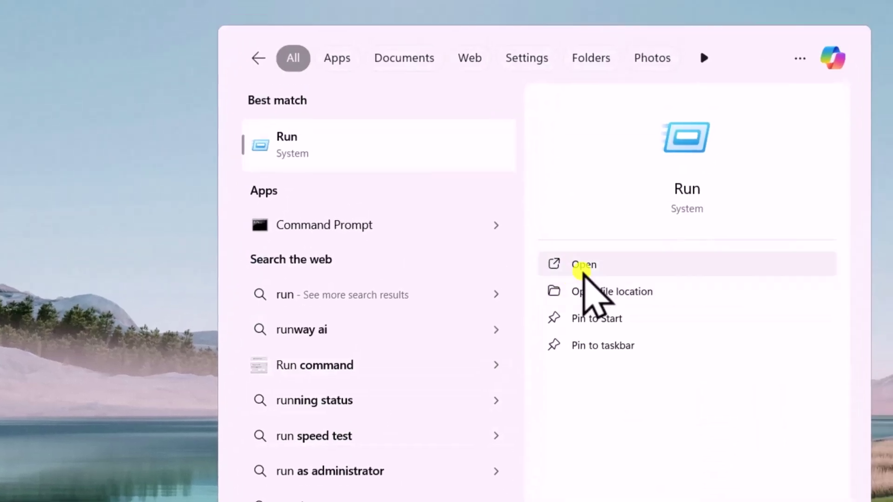
pyautogui.click(621, 105)
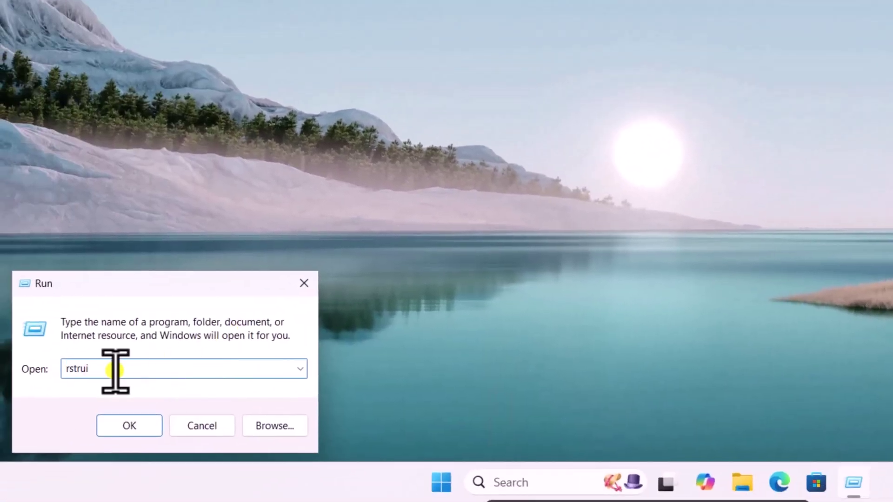
pyautogui.click(120, 424)
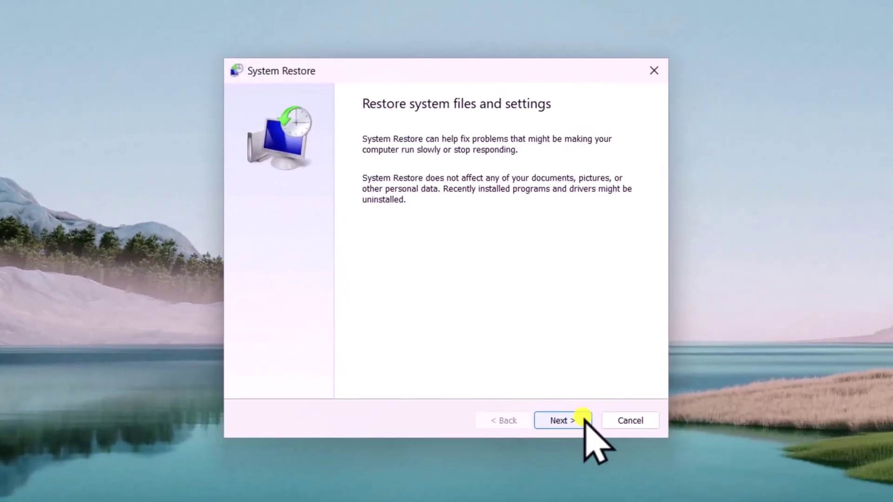
pyautogui.click(688, 352)
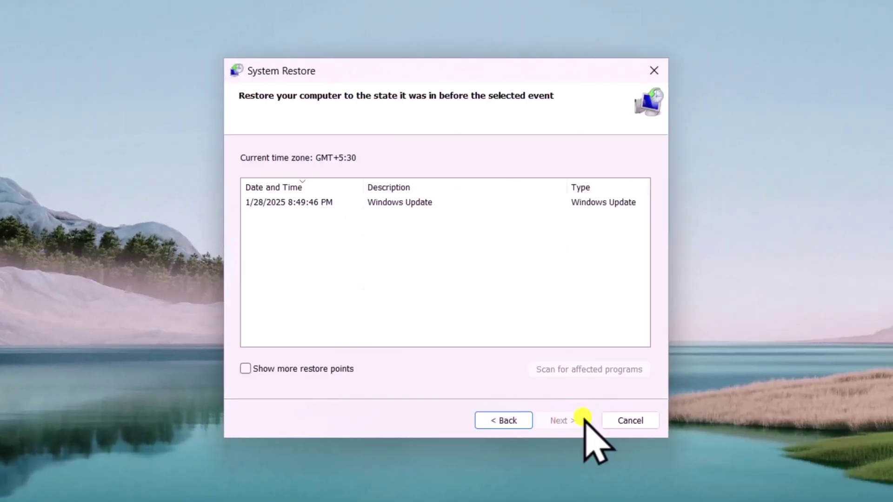
pyautogui.click(246, 368)
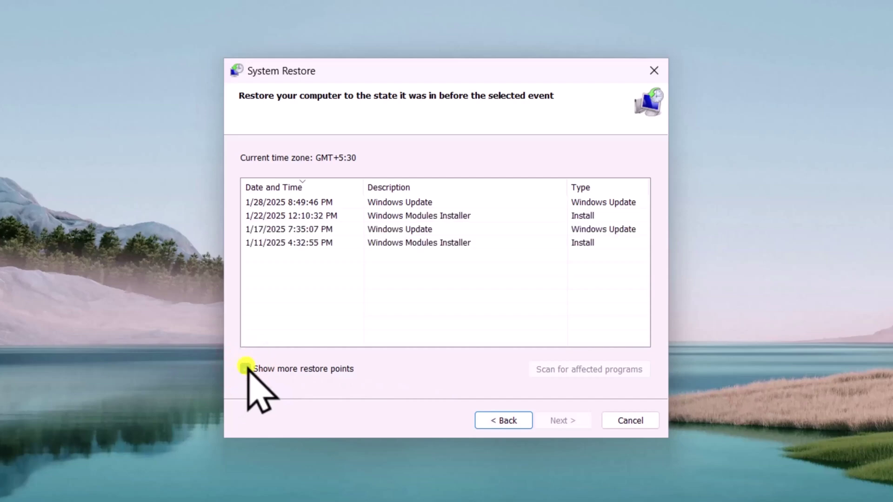
pyautogui.click(415, 205)
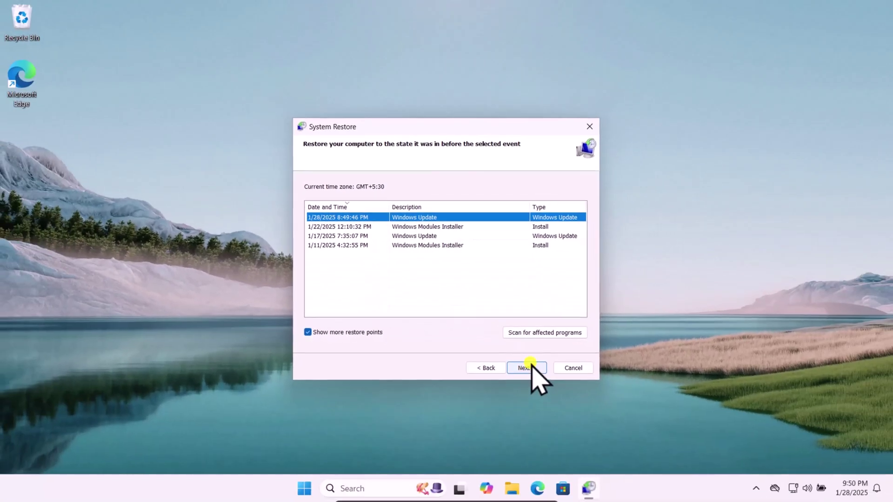
pyautogui.click(654, 70)
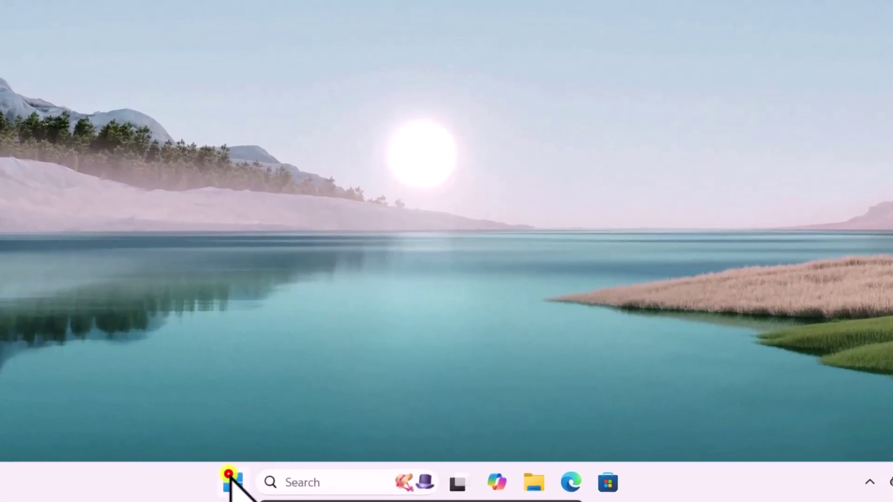
# Run the Audio troubleshooter from Settings > System > Troubleshoot, then close Settings.
pyautogui.click(229, 479)
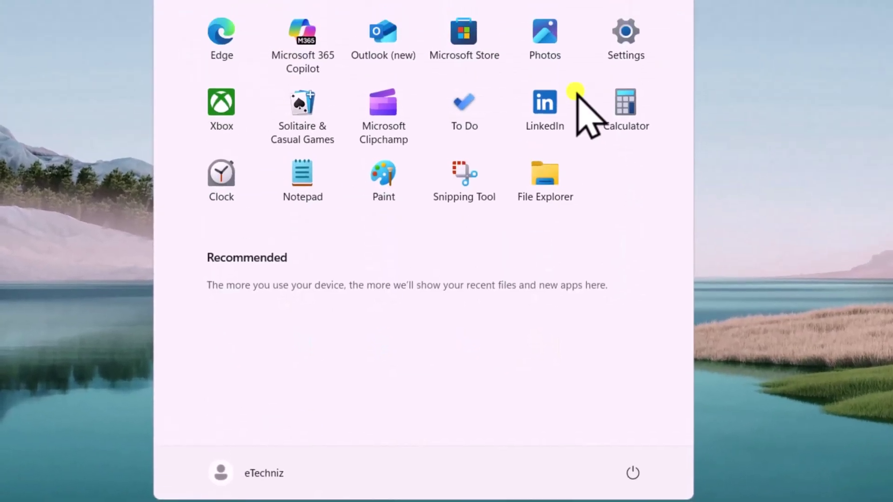
pyautogui.click(624, 177)
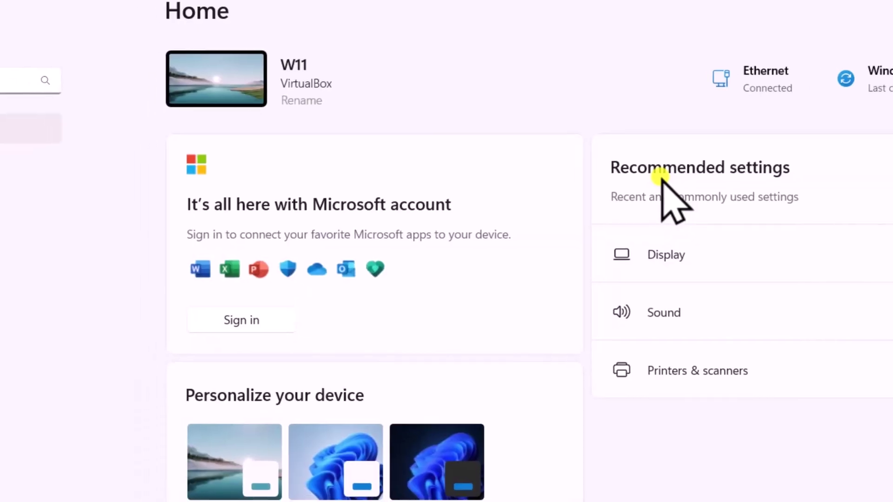
pyautogui.click(153, 130)
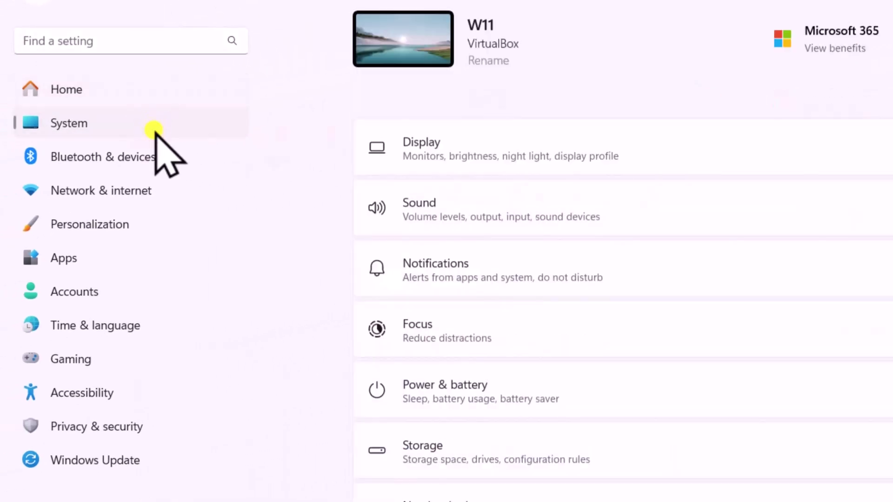
pyautogui.scroll(-10, 290, 165)
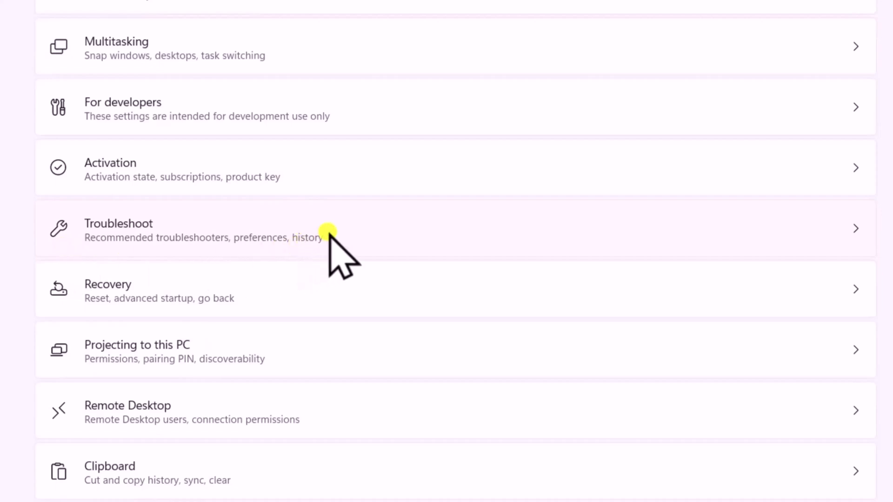
pyautogui.click(328, 231)
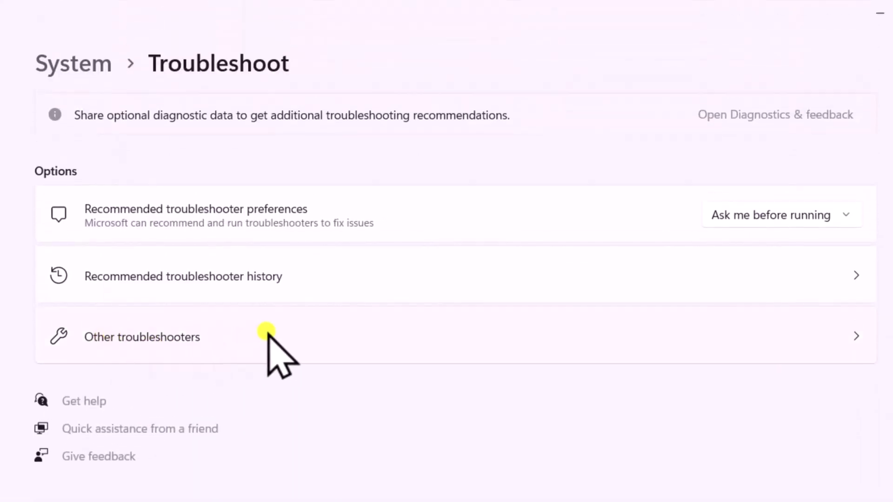
pyautogui.click(266, 286)
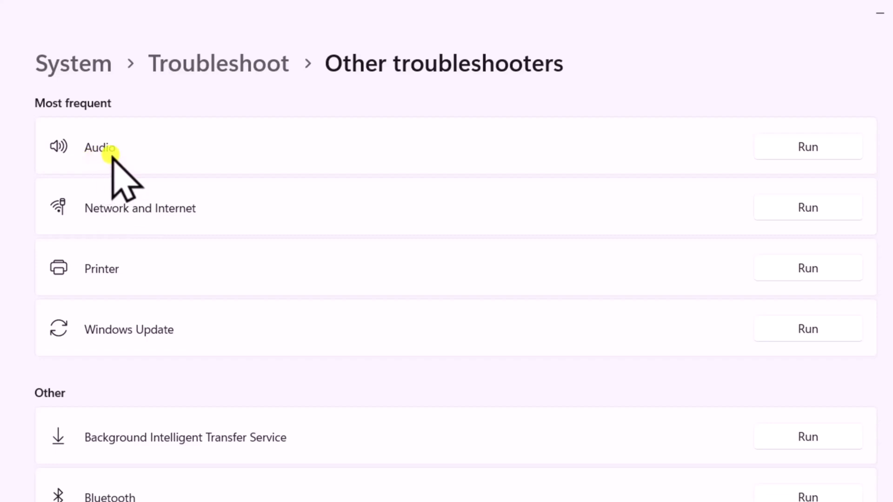
pyautogui.click(821, 147)
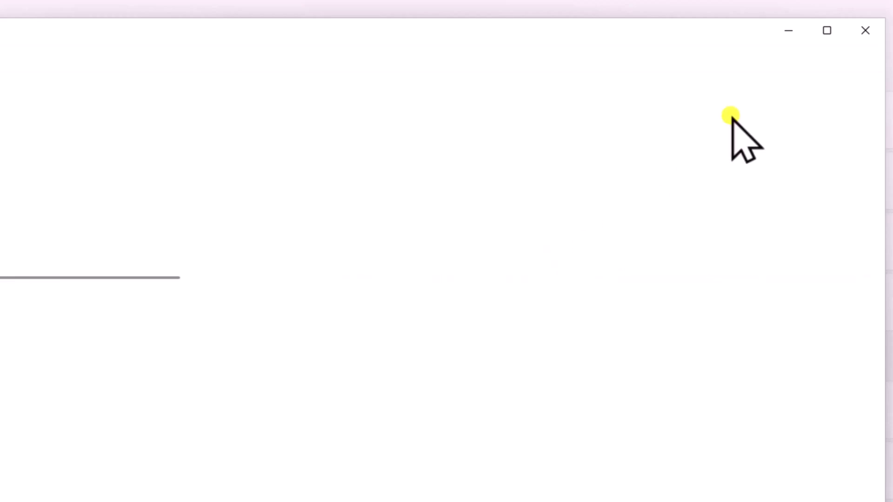
pyautogui.click(866, 34)
pyautogui.click(880, 7)
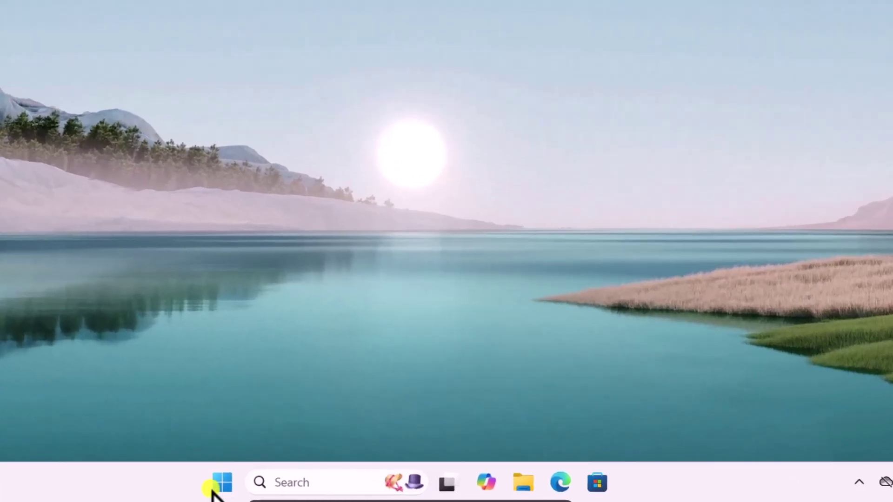
# Reset sound devices and all app volumes in the Volume mixer, then bring up the restart options.
pyautogui.click(219, 484)
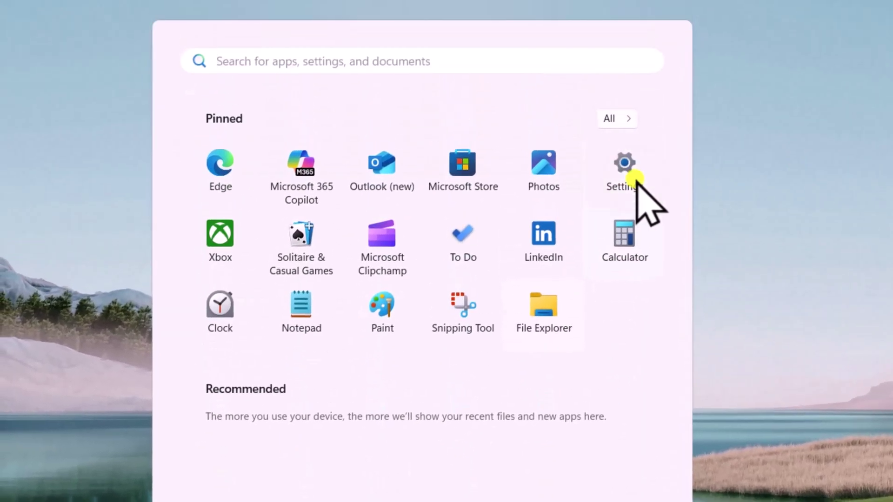
pyautogui.click(635, 179)
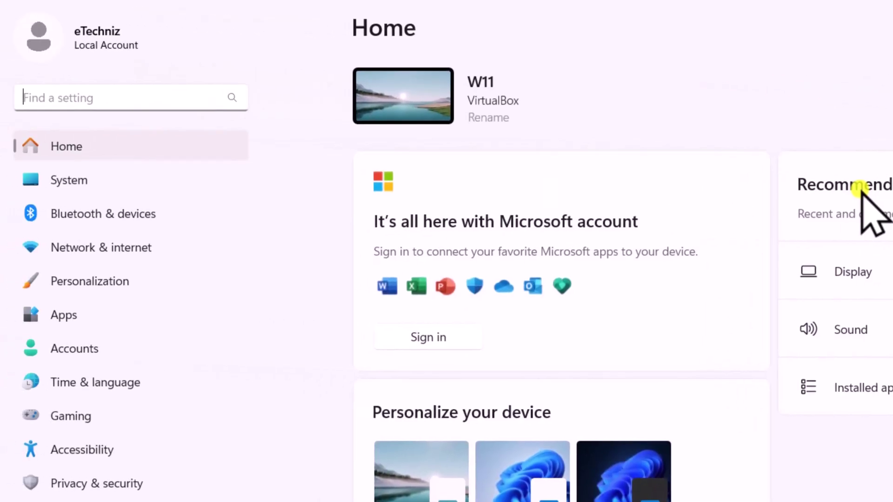
pyautogui.click(159, 182)
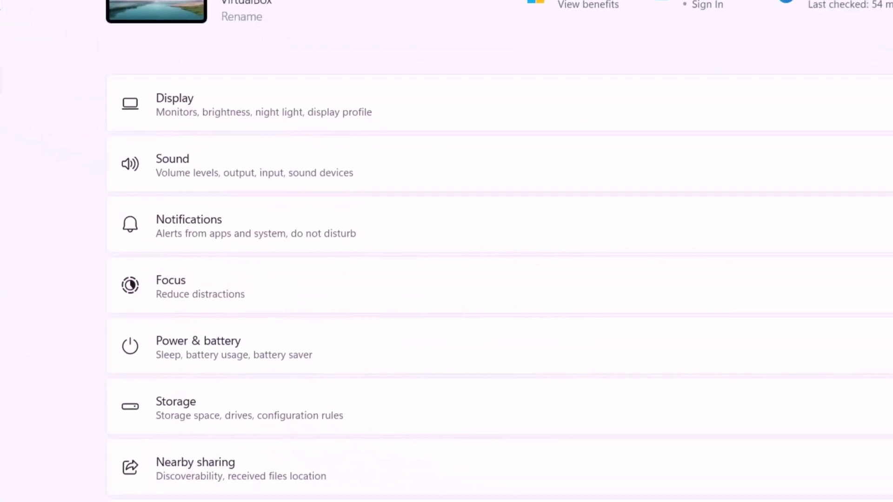
pyautogui.click(320, 130)
pyautogui.scroll(-10, 321, 134)
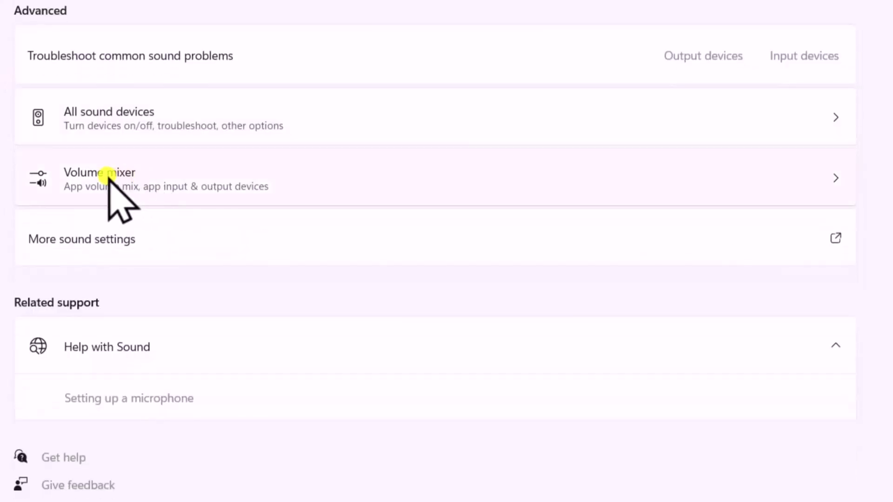
pyautogui.click(325, 176)
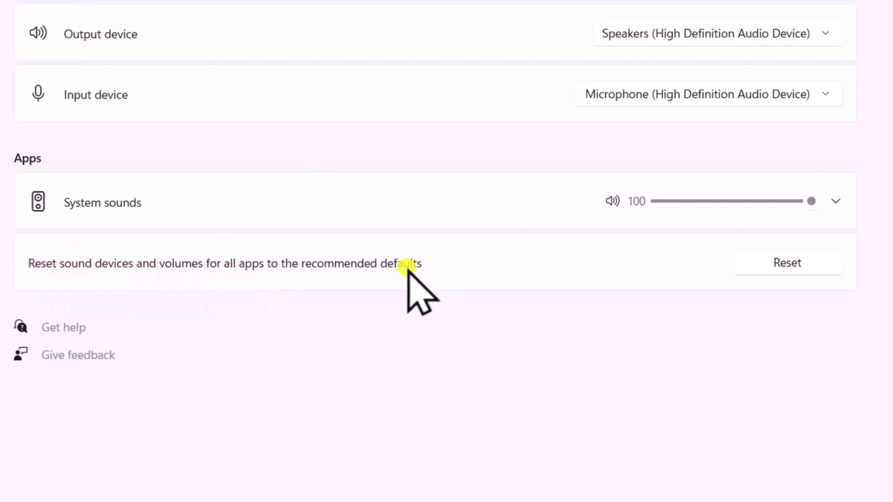
pyautogui.click(805, 268)
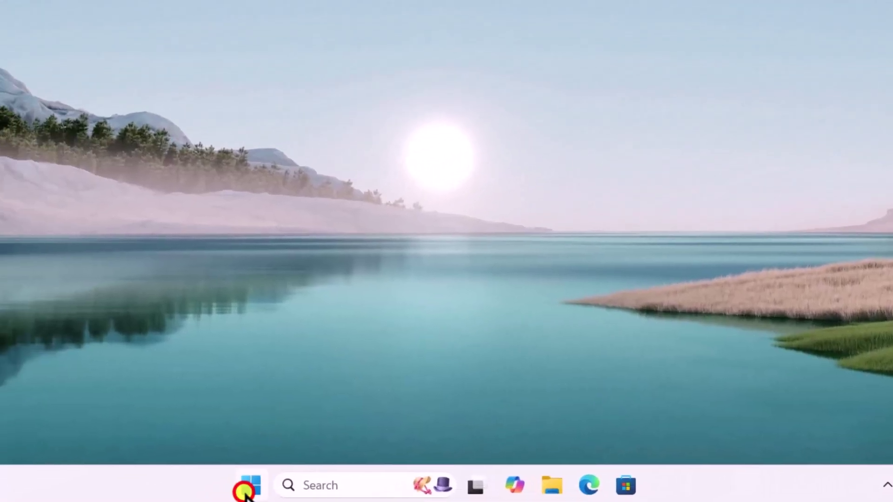
pyautogui.click(244, 491)
pyautogui.click(644, 426)
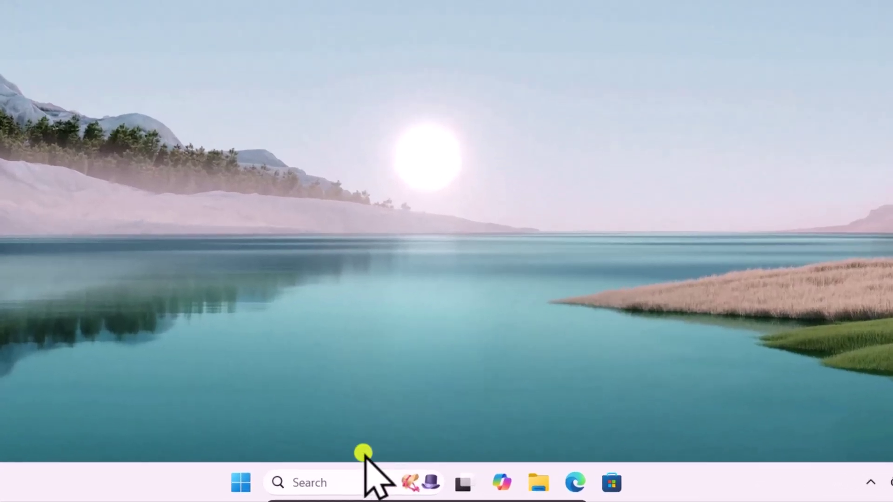
# Open Control Panel in large-icon view and open the Speakers playback device properties.
pyautogui.click(392, 483)
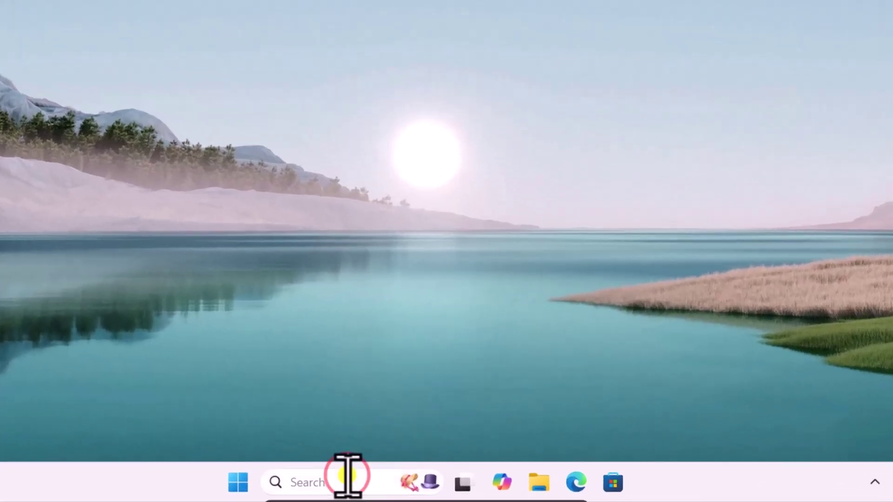
pyautogui.write('contr')
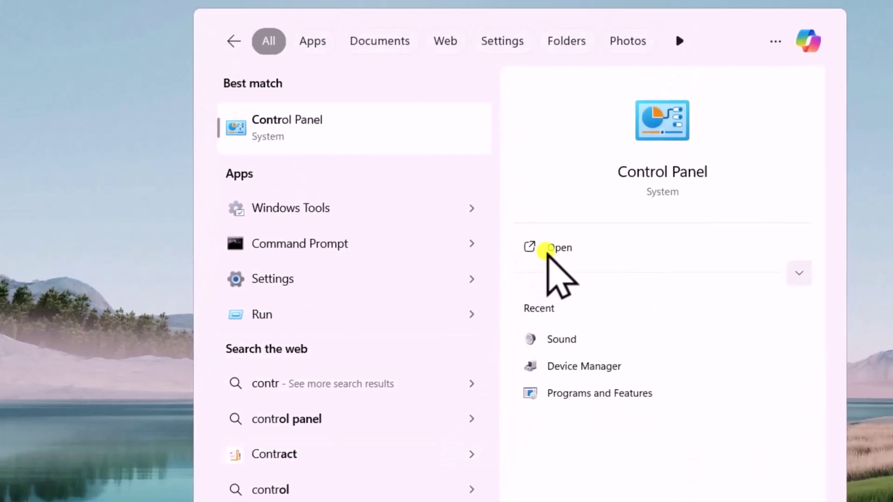
pyautogui.click(614, 88)
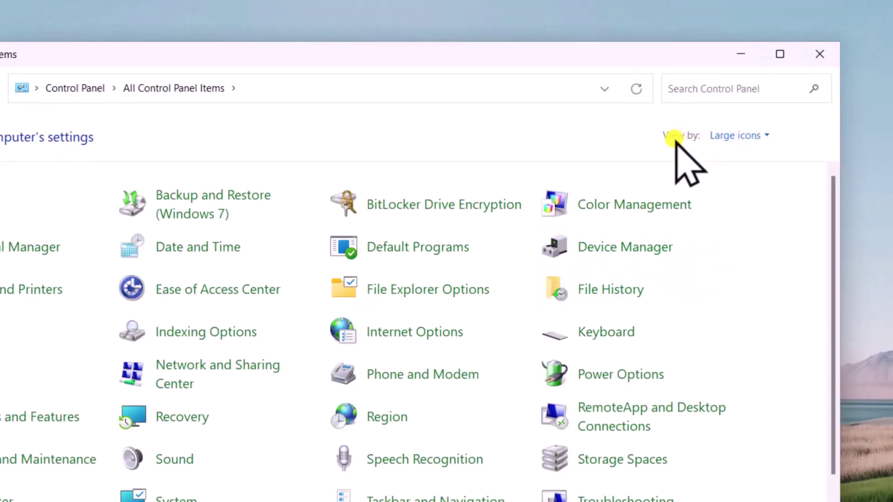
pyautogui.click(749, 135)
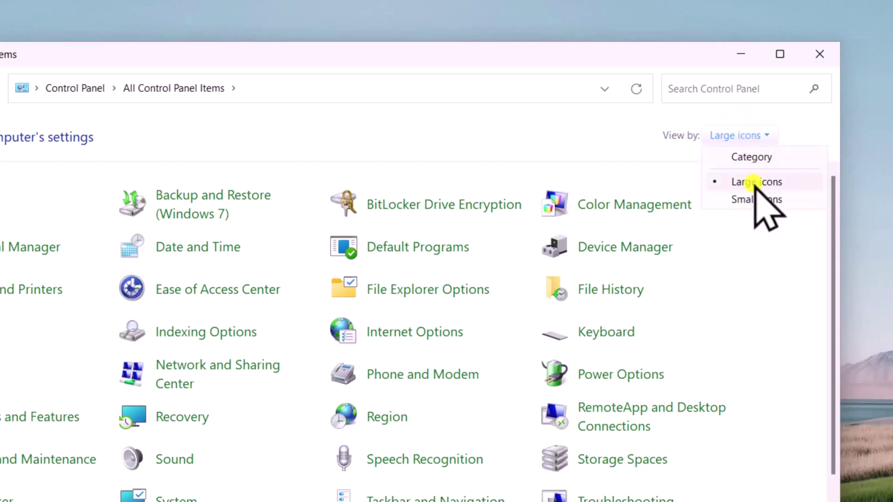
pyautogui.click(555, 145)
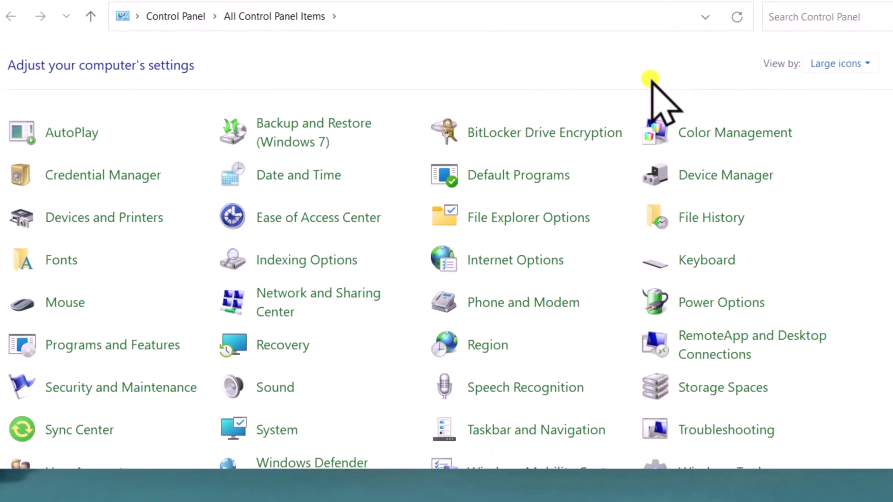
pyautogui.click(285, 383)
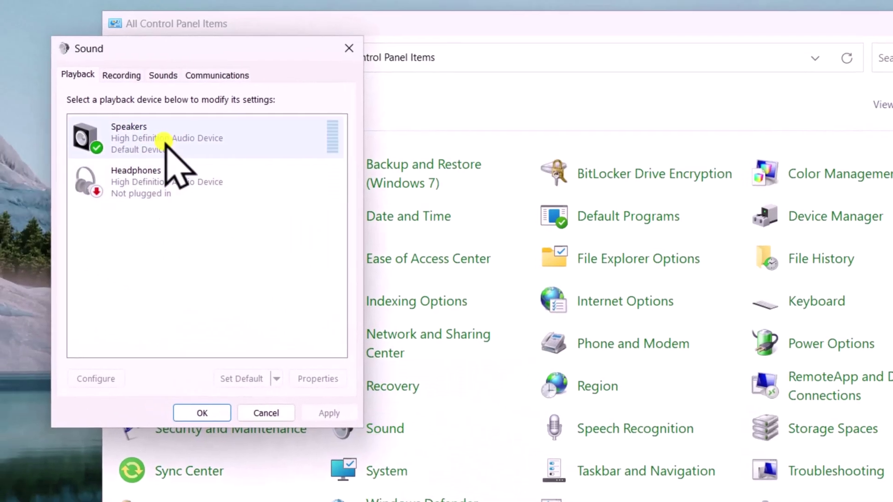
pyautogui.click(140, 133)
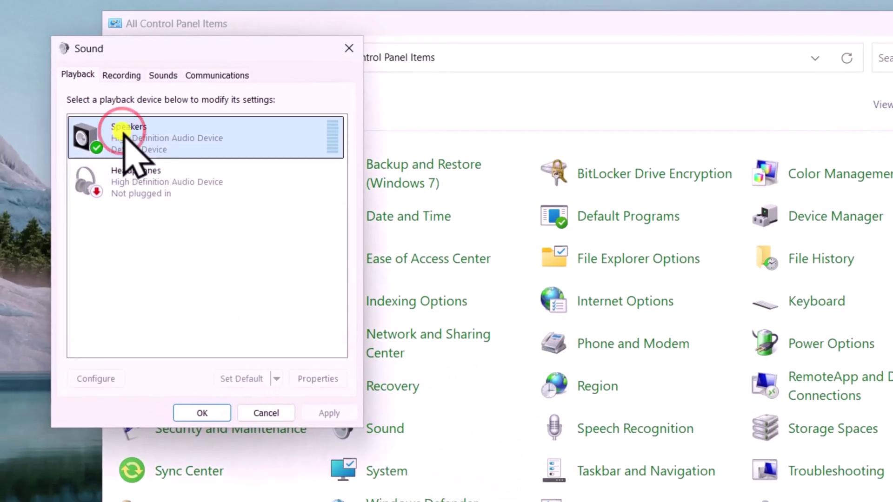
pyautogui.rightClick(159, 133)
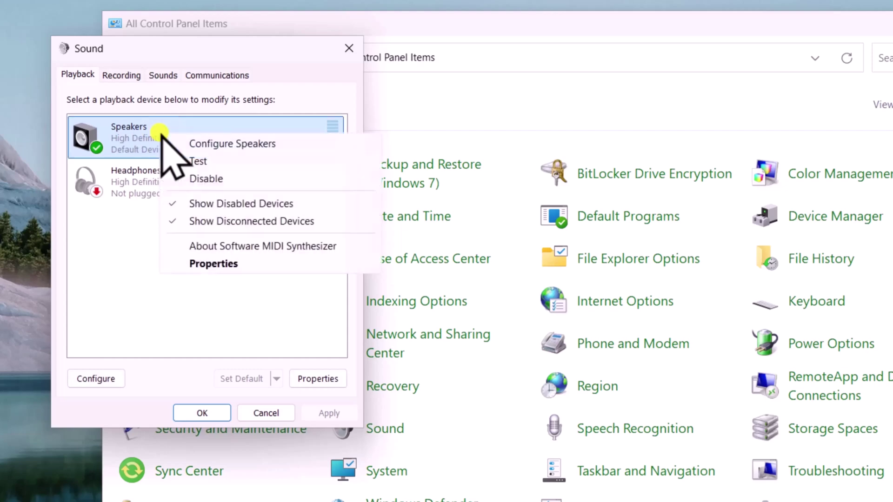
pyautogui.click(188, 261)
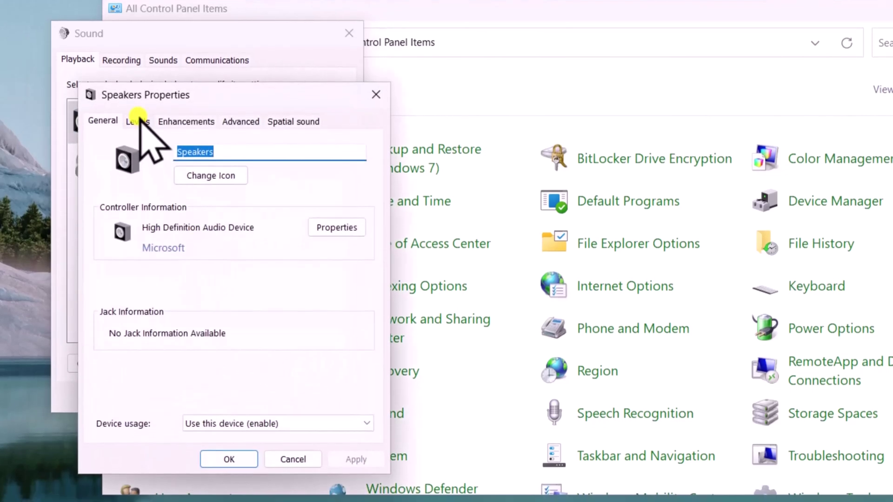
# Review the Speakers' Levels, Enhancements and Advanced tabs, play a test tone, and close Sound.
pyautogui.click(139, 138)
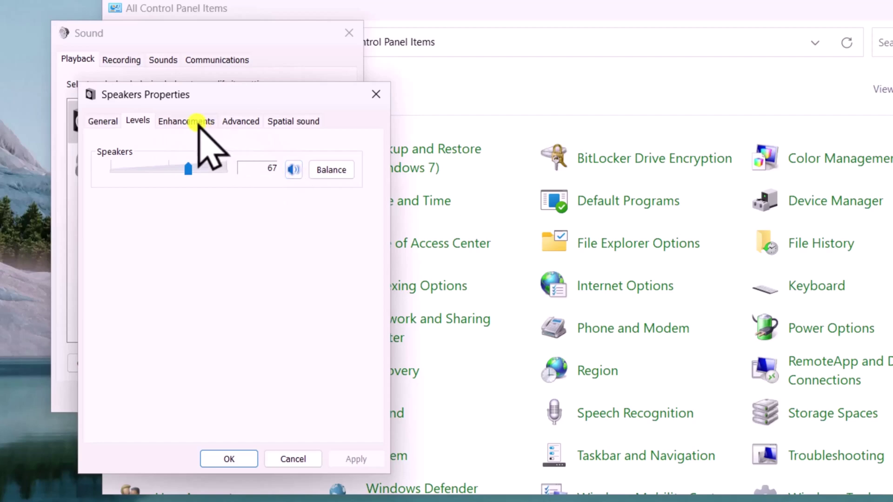
pyautogui.click(198, 122)
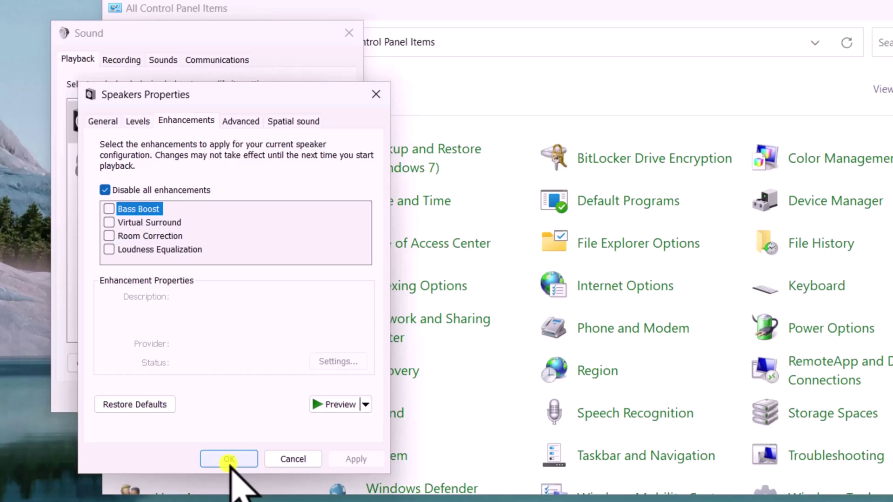
pyautogui.click(242, 121)
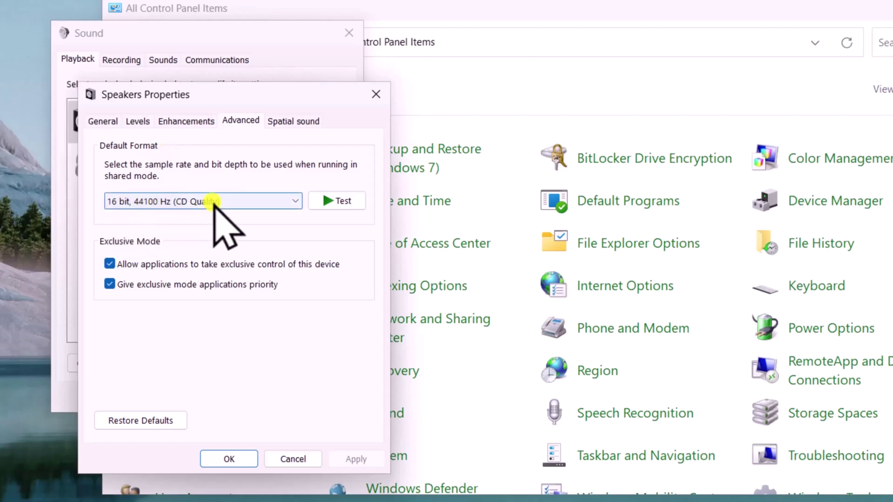
pyautogui.moveTo(281, 95); pyautogui.dragTo(576, 41)
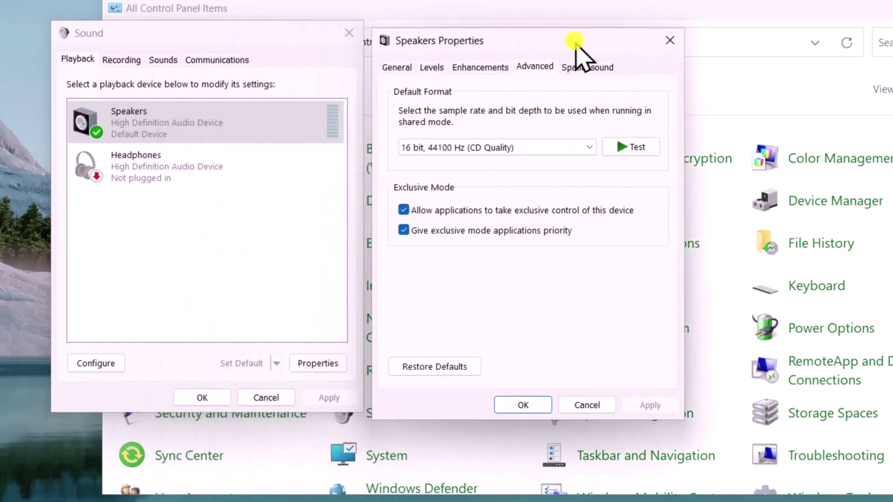
pyautogui.click(632, 147)
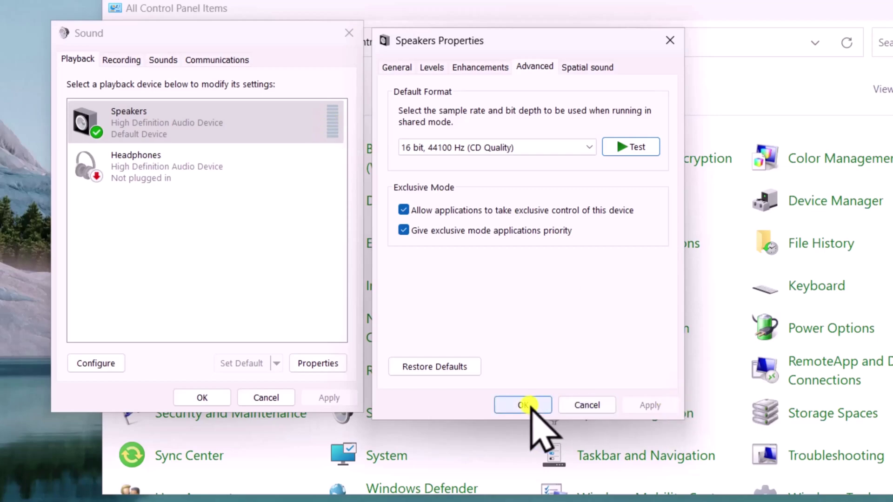
pyautogui.click(524, 405)
pyautogui.click(201, 396)
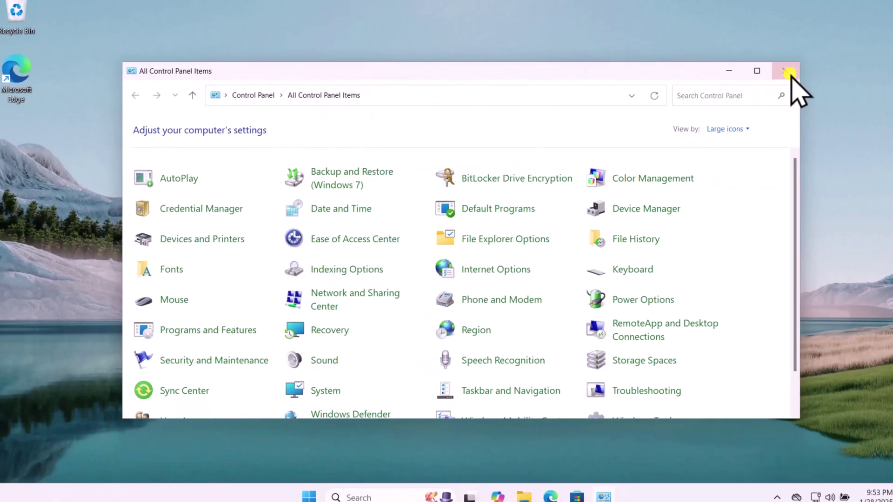
# Close Control Panel, open Services, and restart the Windows Audio service.
pyautogui.click(764, 76)
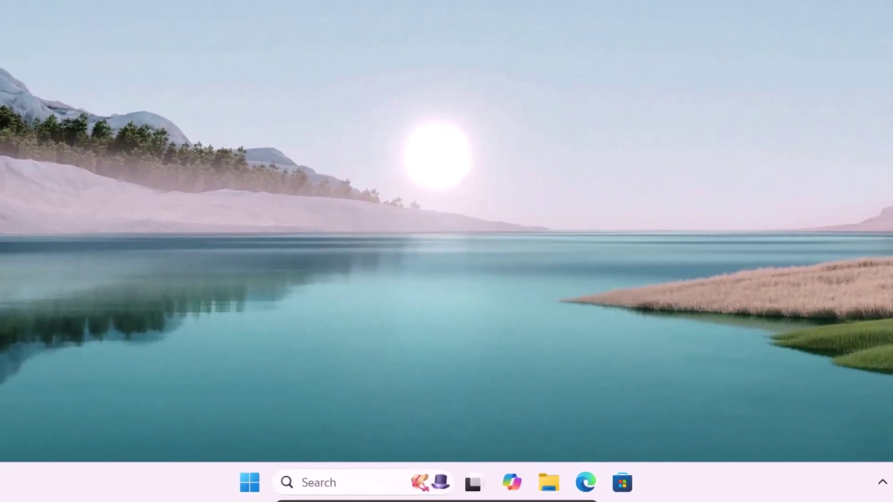
pyautogui.click(358, 481)
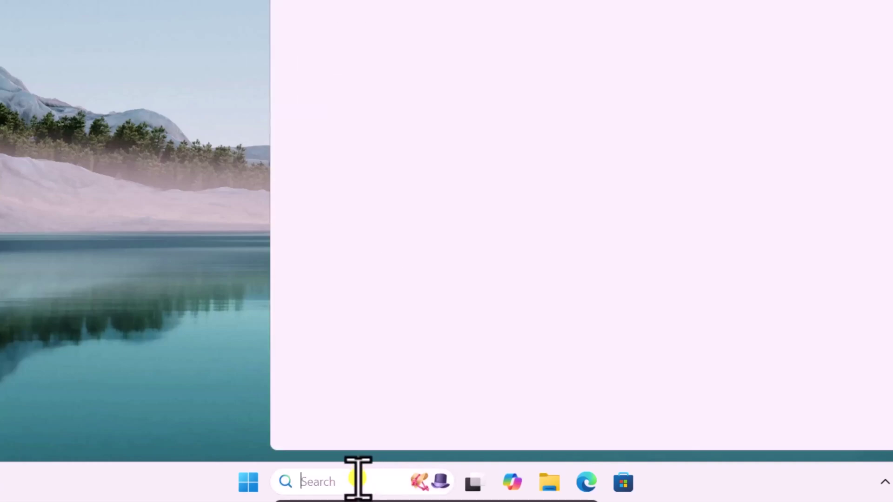
pyautogui.write('ser')
pyautogui.press('Return')
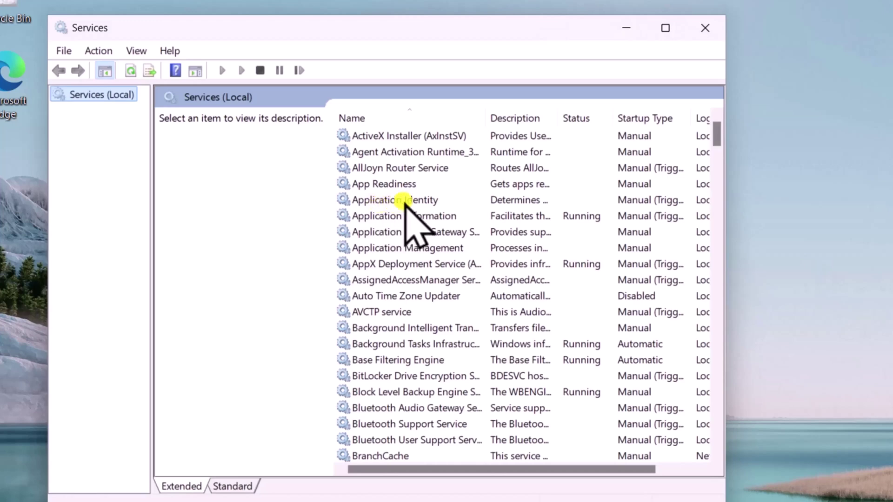
pyautogui.click(418, 200)
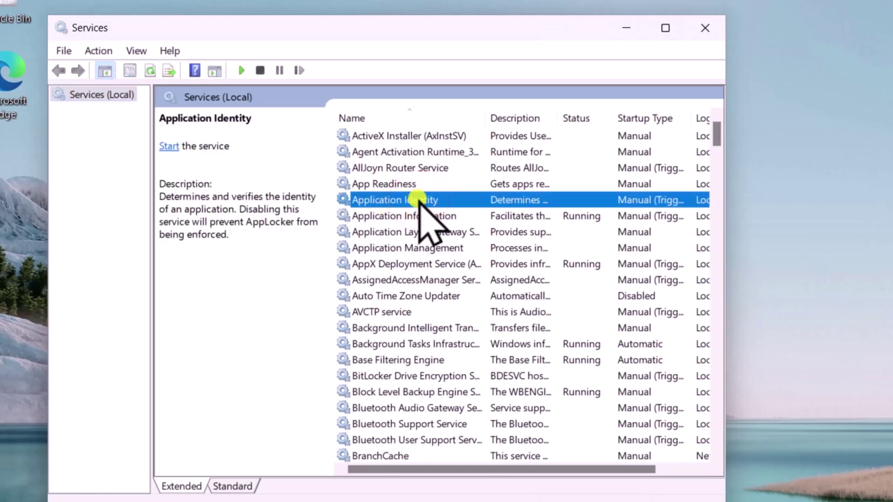
pyautogui.press('w')
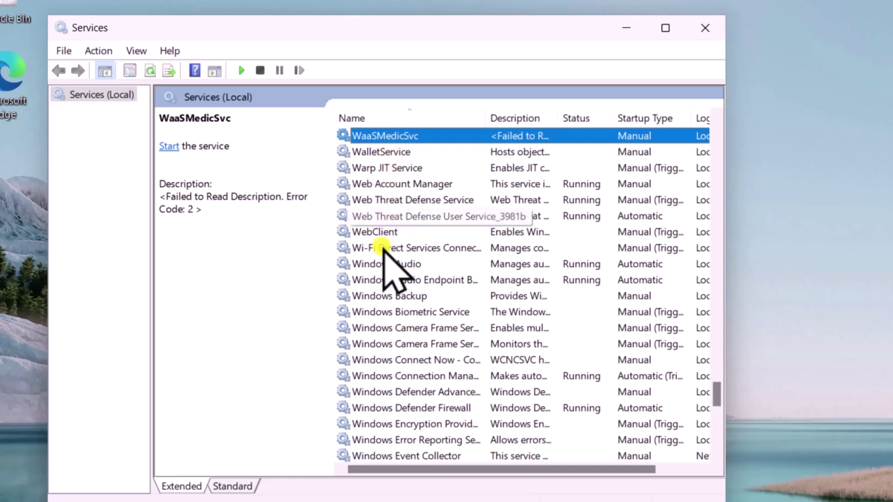
pyautogui.click(416, 264)
pyautogui.rightClick(440, 263)
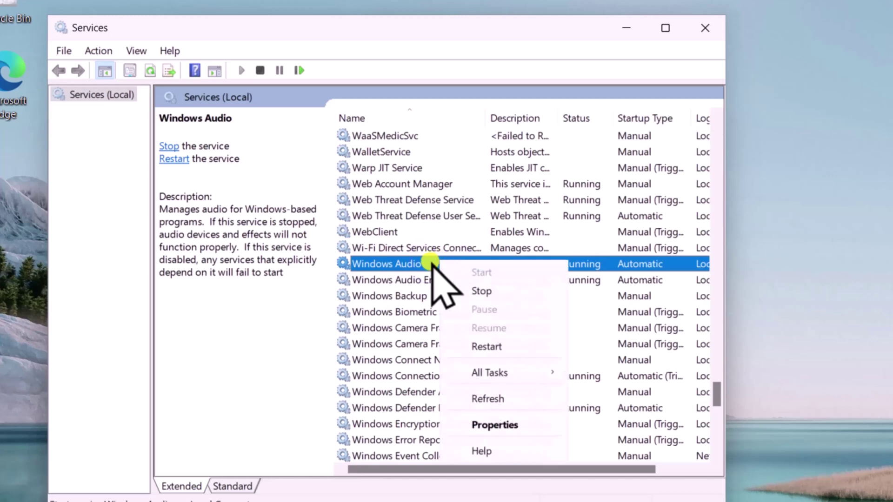
pyautogui.click(494, 352)
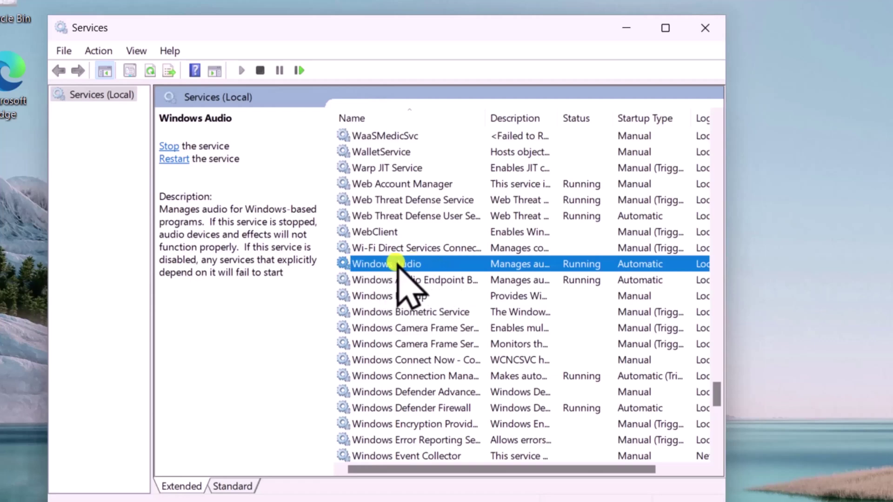
# Restart Windows Audio Endpoint Builder, confirming the dependent services restart too.
pyautogui.click(368, 281)
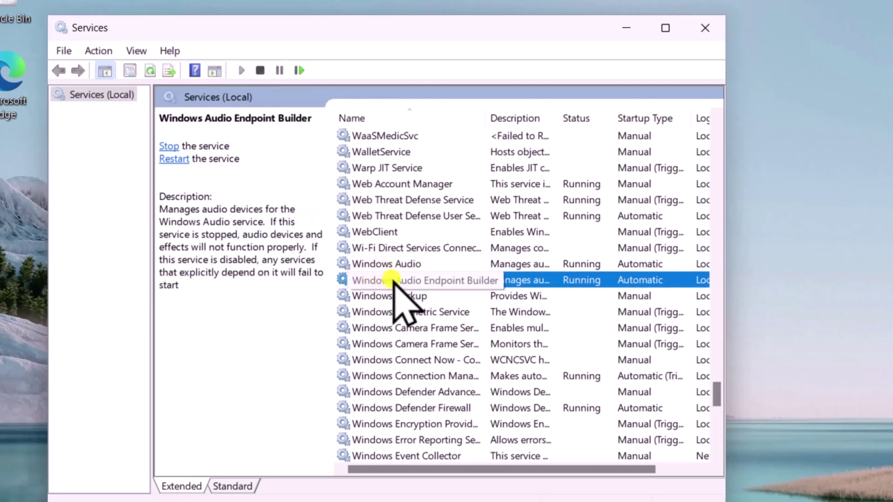
pyautogui.rightClick(459, 280)
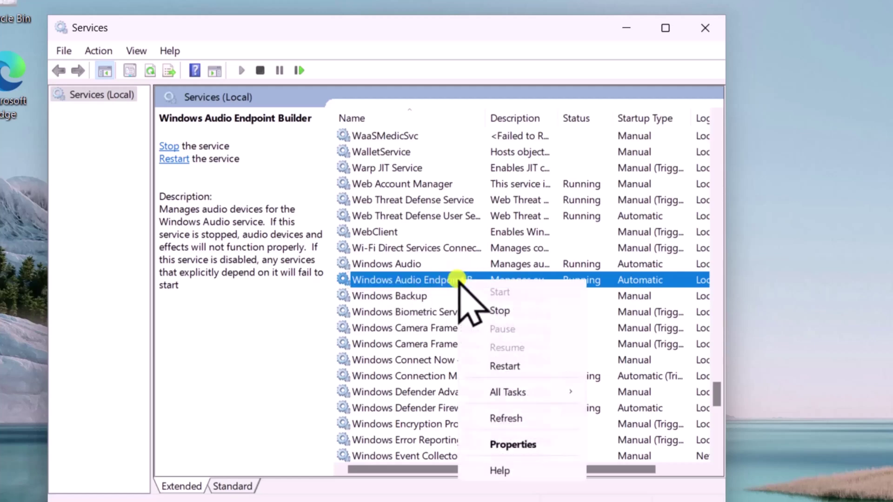
pyautogui.click(490, 365)
pyautogui.click(268, 322)
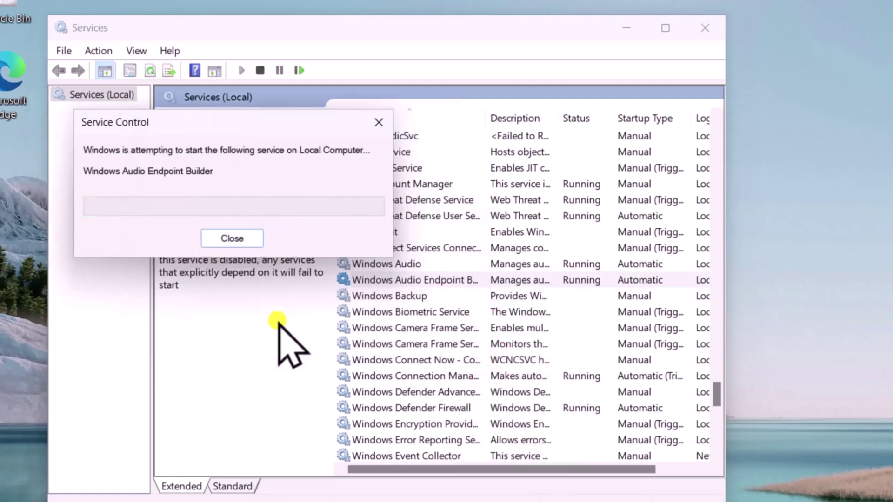
# Close Services, dismiss the Start power menu, and launch Device Manager by searching 'devi'.
pyautogui.click(706, 28)
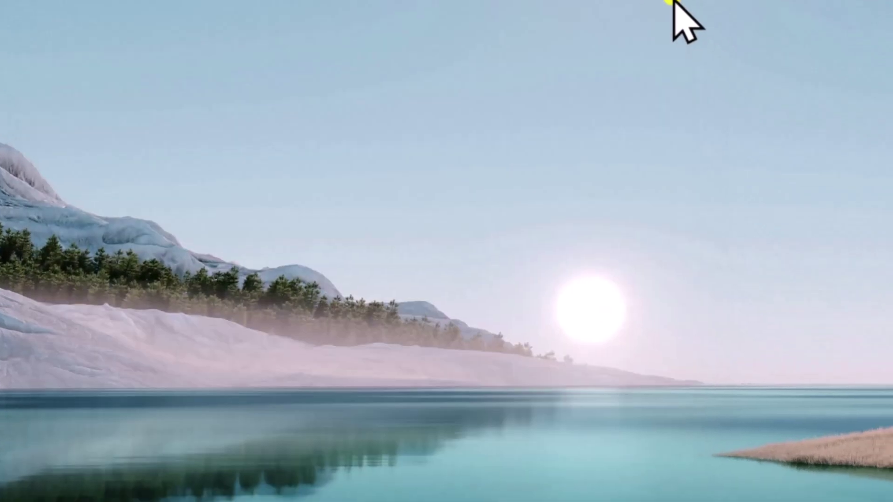
pyautogui.click(270, 490)
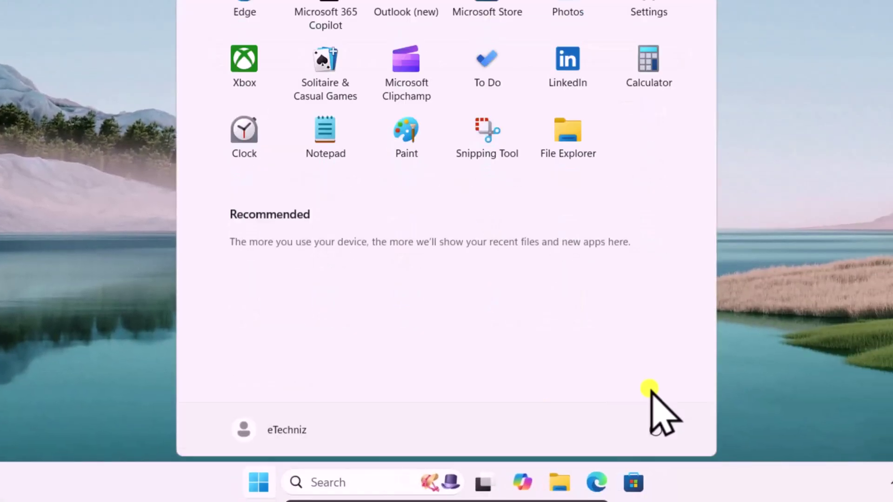
pyautogui.click(656, 424)
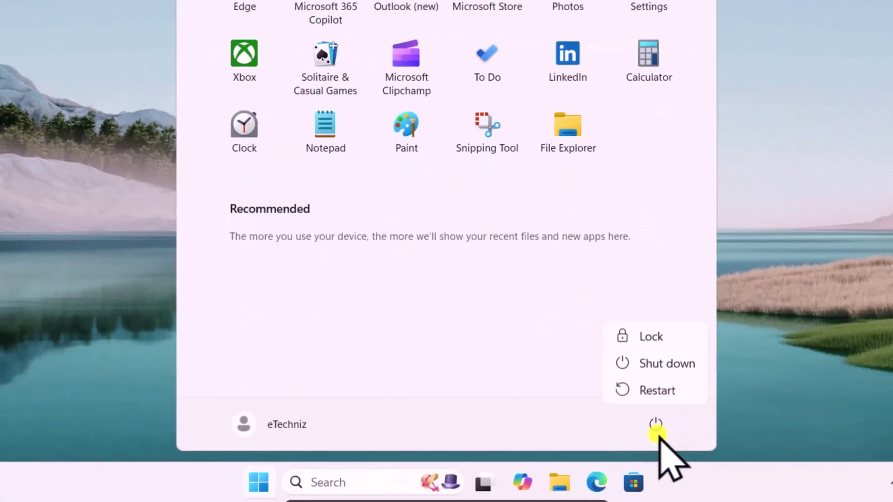
pyautogui.press('Escape')
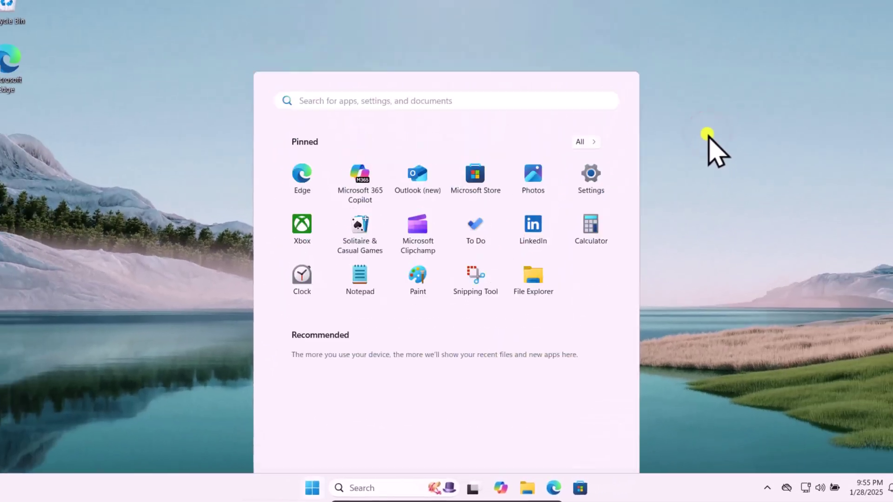
pyautogui.press('Escape')
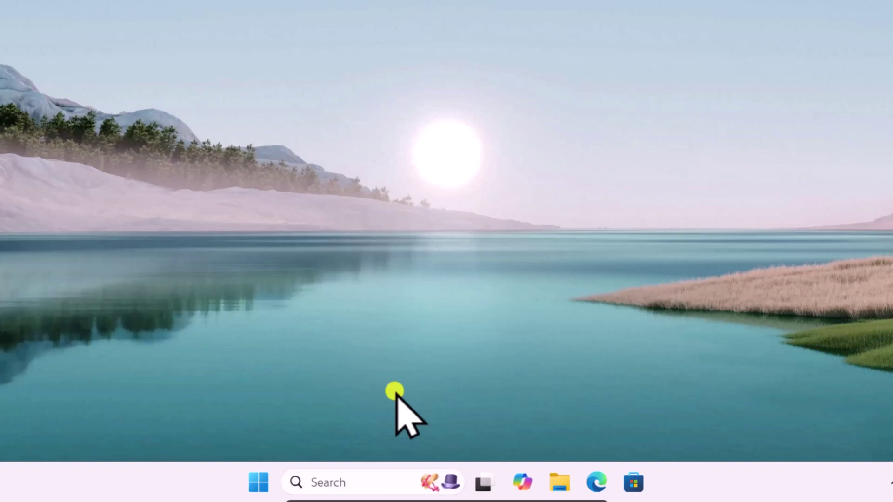
pyautogui.click(387, 490)
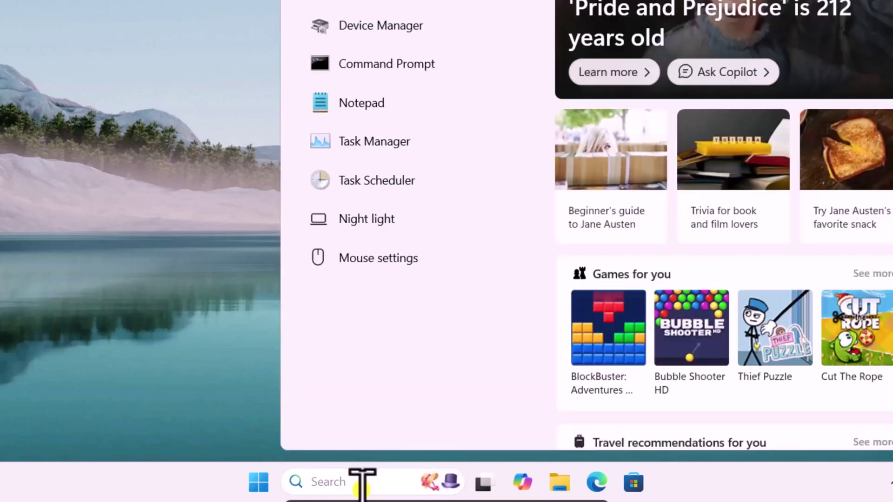
pyautogui.write('devi')
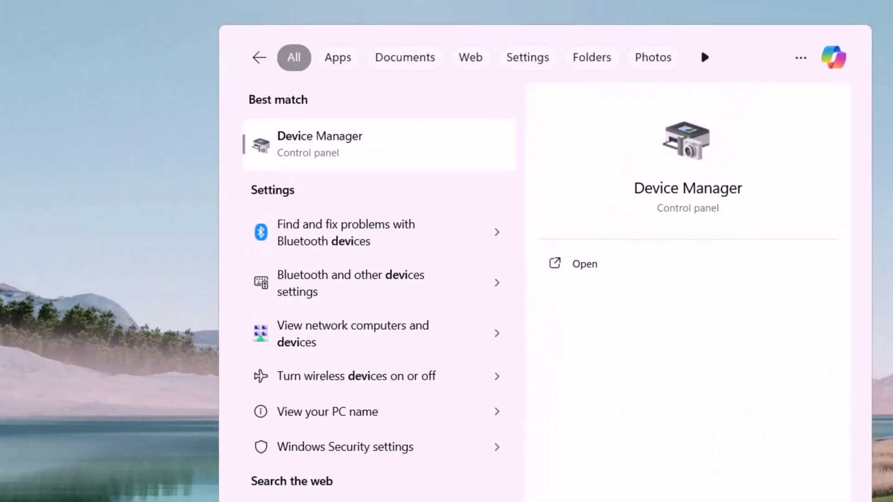
pyautogui.press('Return')
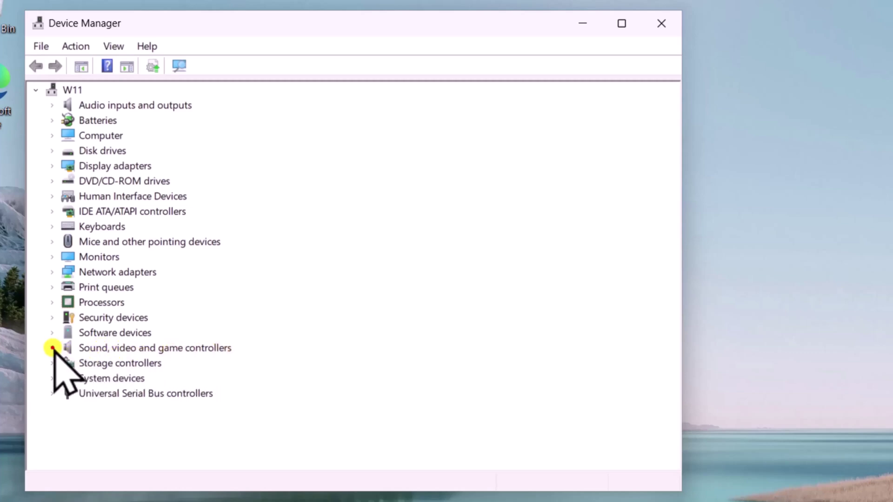
# Search automatically for an updated driver for the High Definition Audio Device under Sound, video and game controllers.
pyautogui.click(52, 348)
pyautogui.click(101, 363)
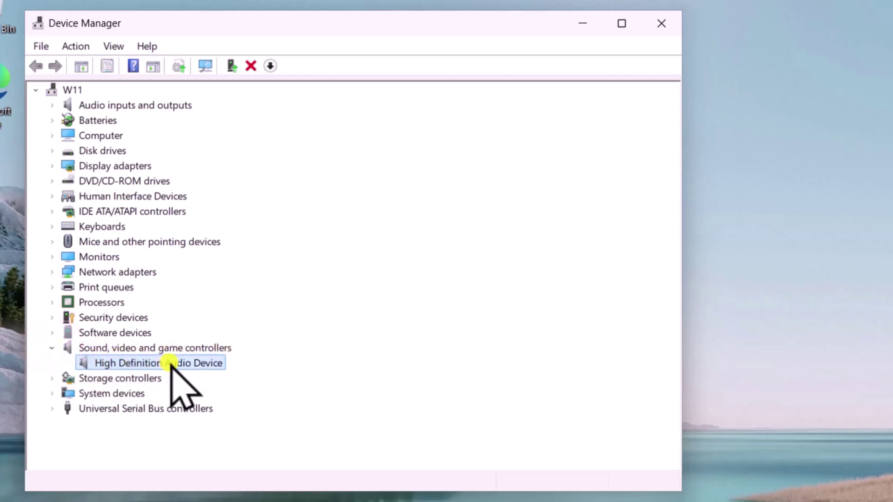
pyautogui.rightClick(212, 363)
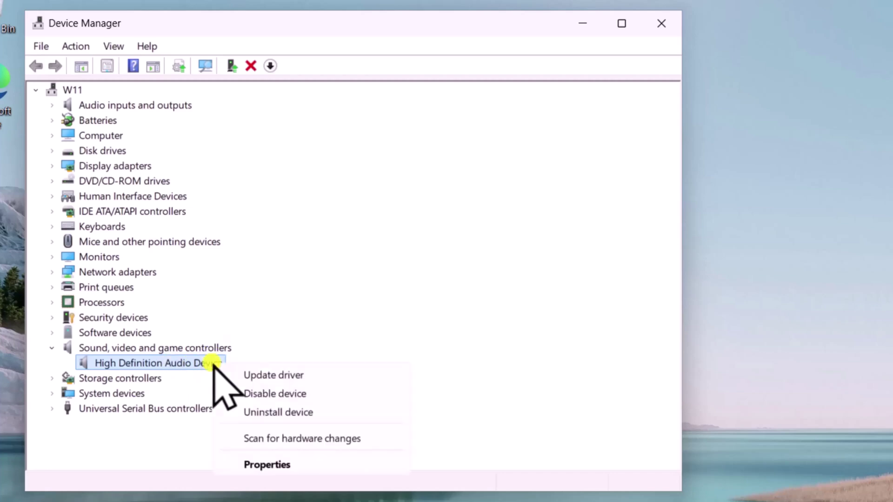
pyautogui.click(327, 374)
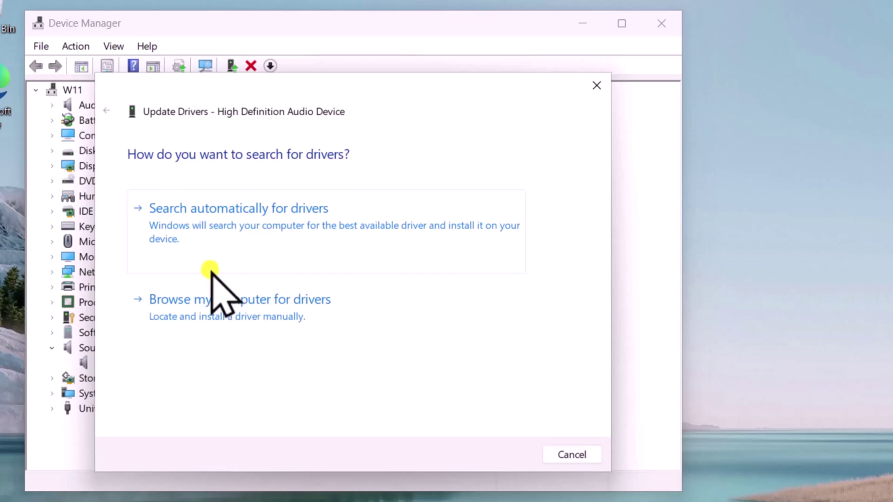
pyautogui.click(331, 207)
pyautogui.click(579, 457)
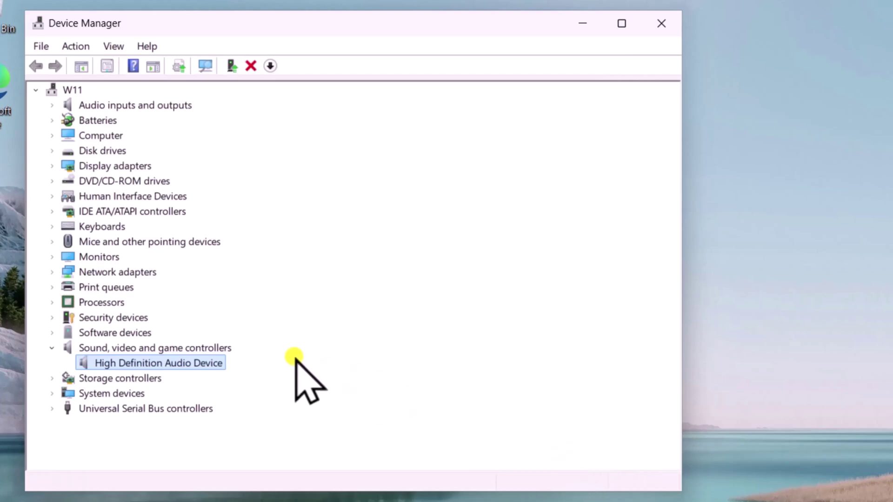
# Check the device's Driver tab, cancel the uninstall, and close Properties and Device Manager.
pyautogui.rightClick(207, 363)
pyautogui.click(251, 465)
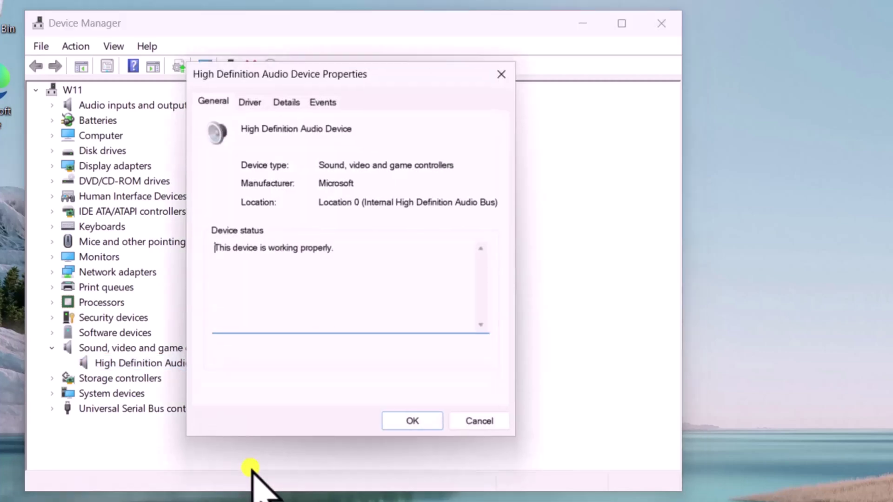
pyautogui.click(250, 101)
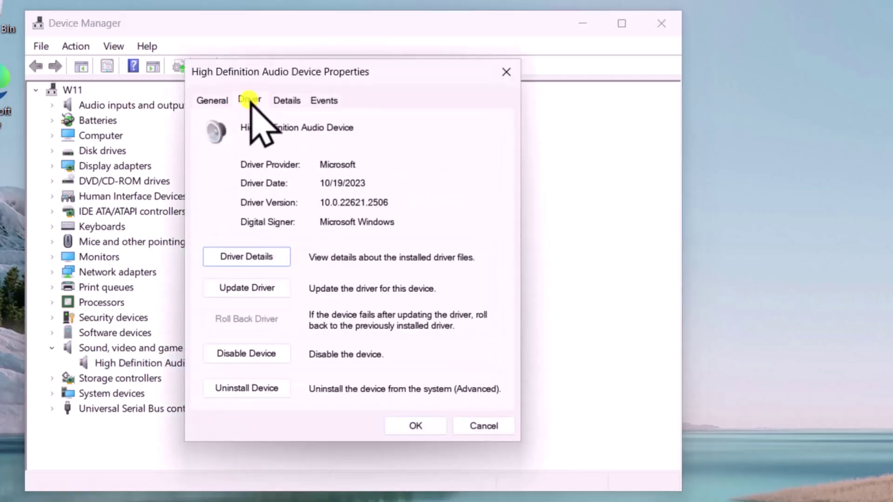
pyautogui.click(246, 388)
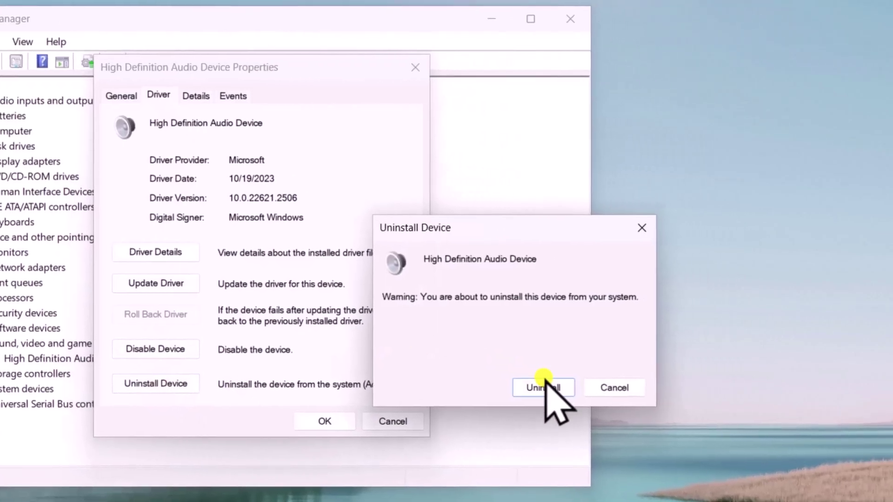
pyautogui.click(617, 386)
pyautogui.click(388, 420)
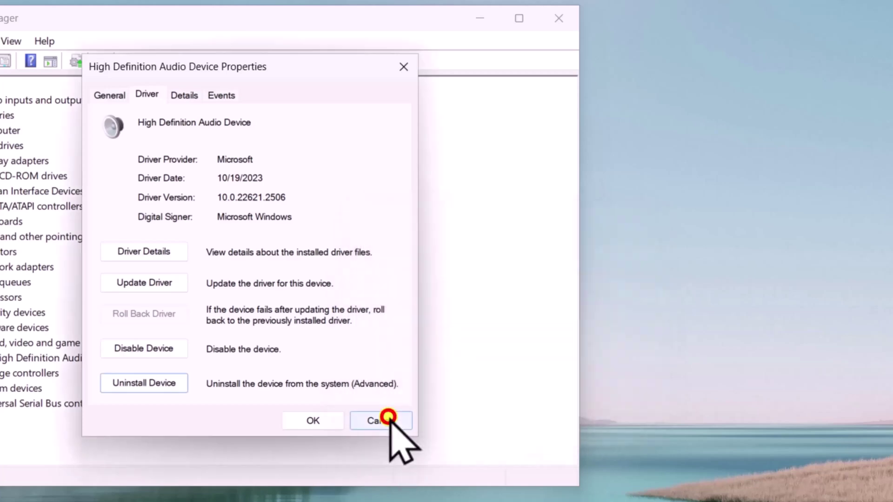
pyautogui.click(559, 18)
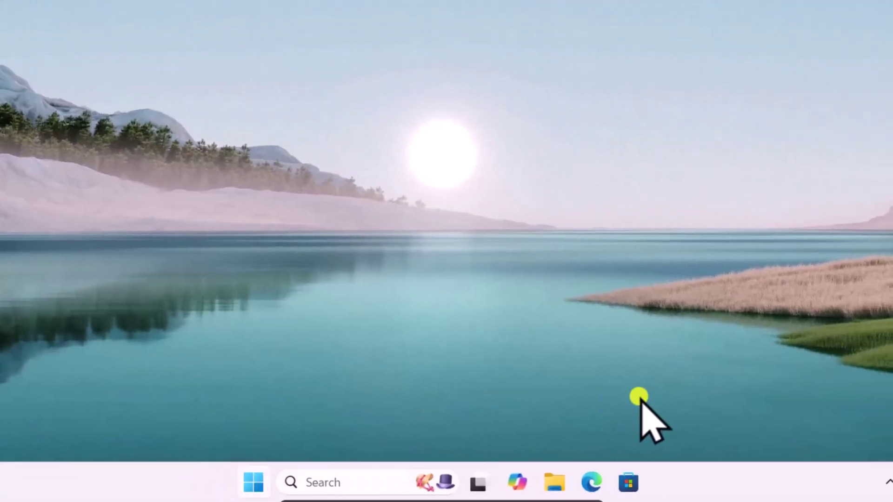